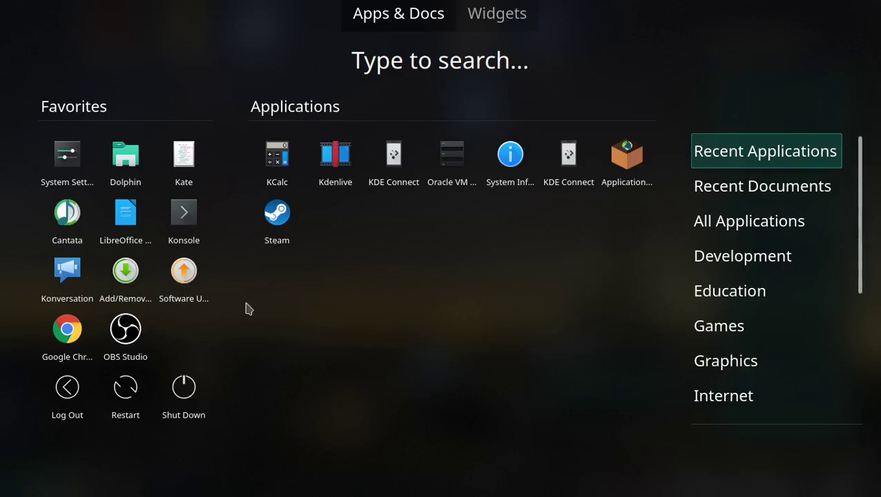
- Search Add/Remove Software for 'lutris' and open the installed Lutris 0.5.4-2 package details
{"action": "left_click", "coordinate": [125, 273]}
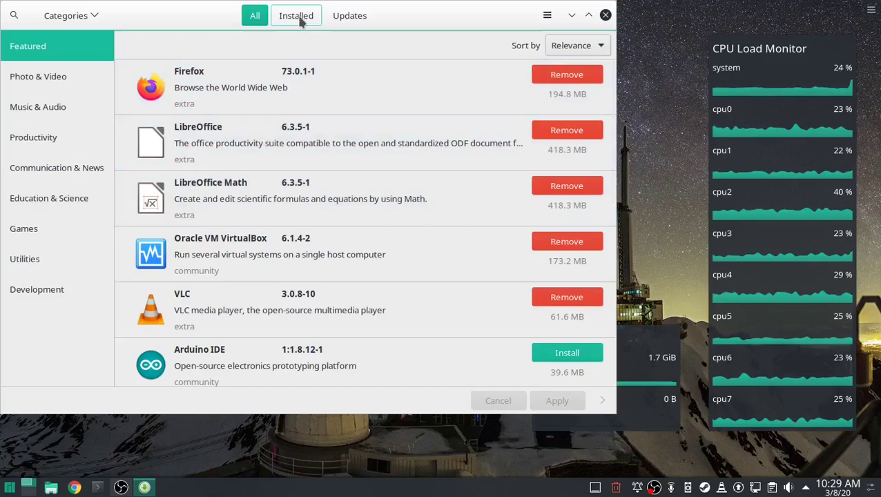
{"action": "type", "text": "lutris"}
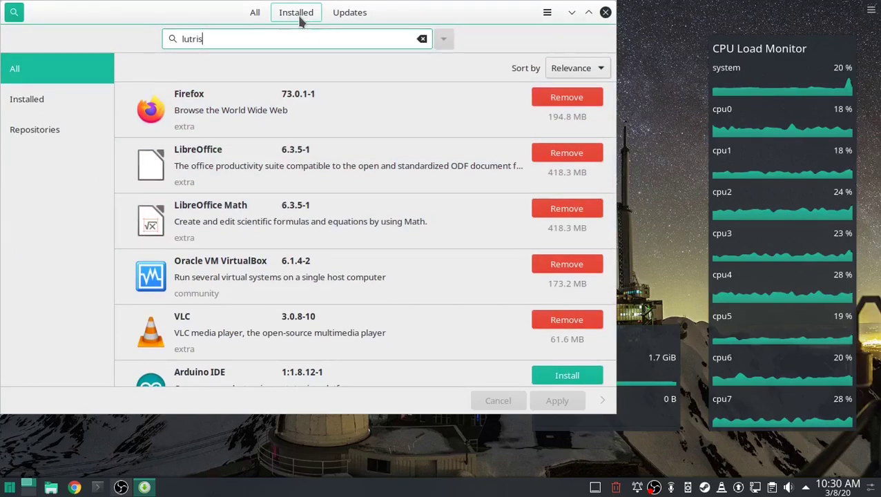
{"action": "left_click", "coordinate": [265, 108]}
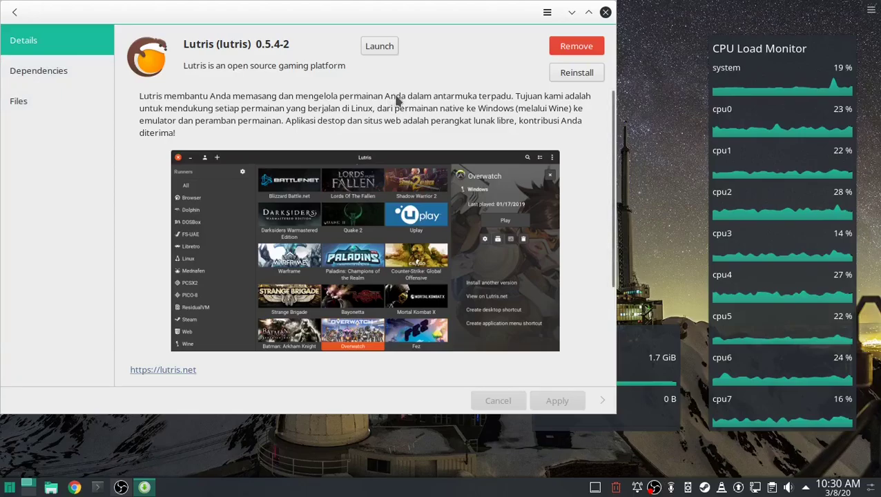
- Launch Lutris, permanently dismiss the donation message, and move the window up and left
{"action": "left_click", "coordinate": [379, 47]}
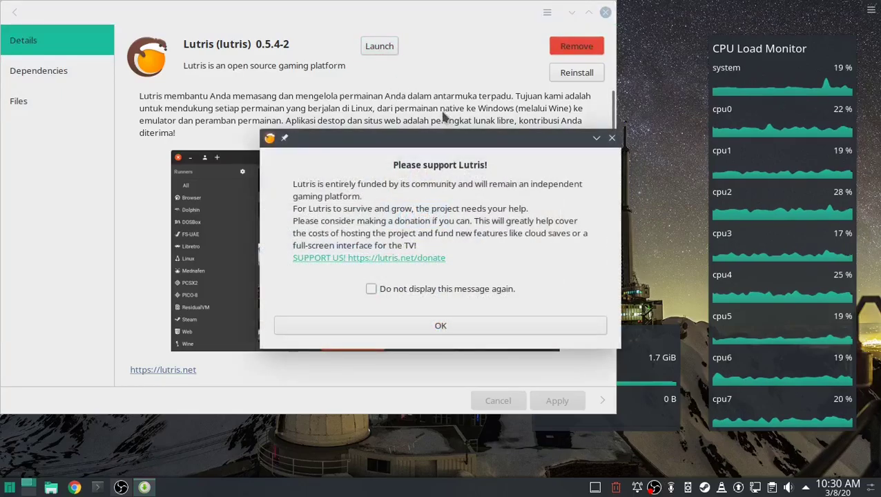
{"action": "left_click", "coordinate": [370, 288]}
{"action": "left_click", "coordinate": [509, 315]}
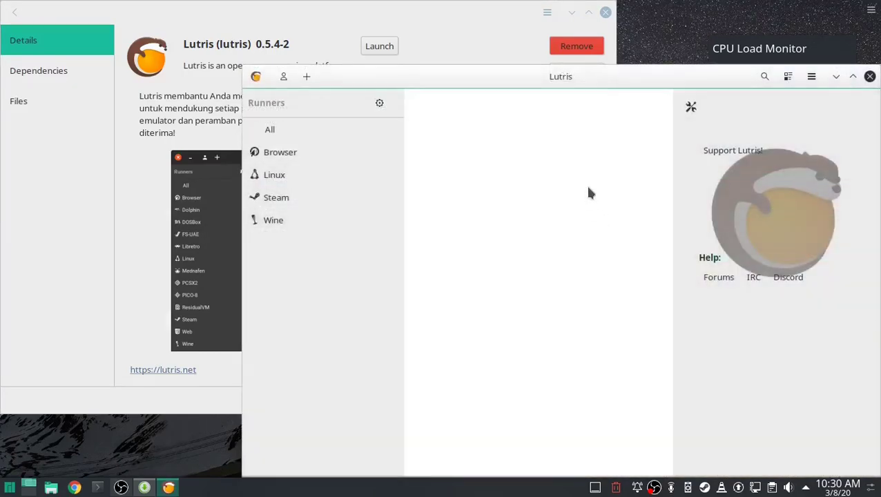
{"action": "left_click_drag", "start_coordinate": [636, 77], "coordinate": [533, 43]}
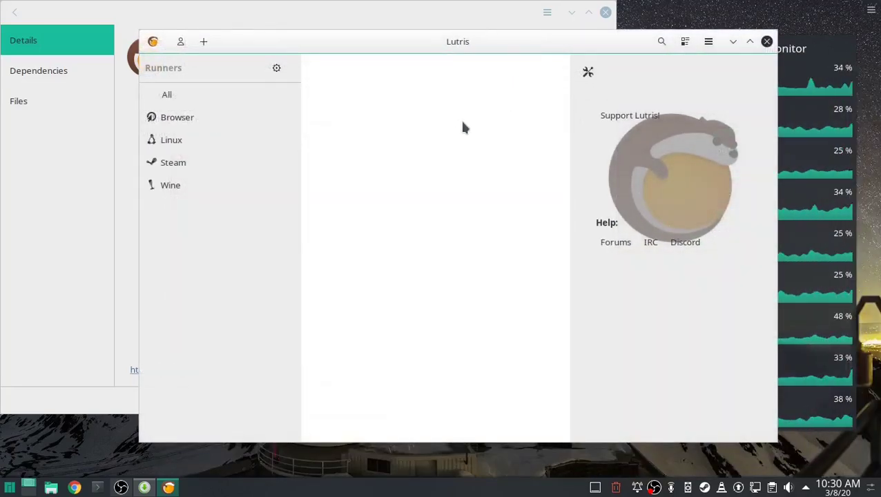
- Search Lutris.net for 'magic the gathering arena' and select the Magic: The Gathering Arena result
{"action": "left_click", "coordinate": [204, 42]}
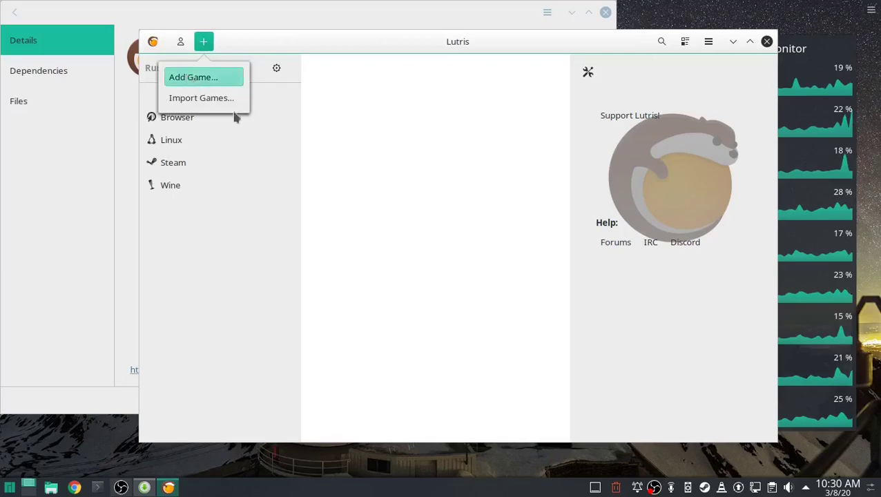
{"action": "key", "text": "Return"}
{"action": "left_click", "coordinate": [722, 50]}
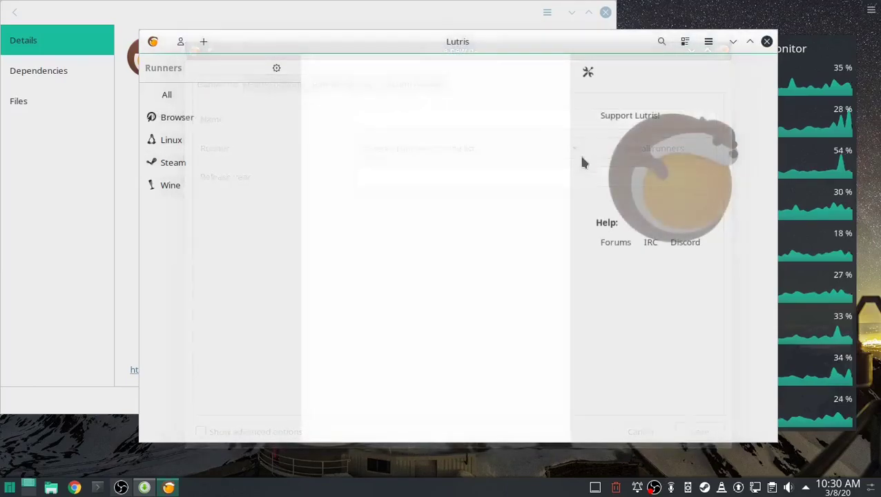
{"action": "left_click", "coordinate": [662, 42]}
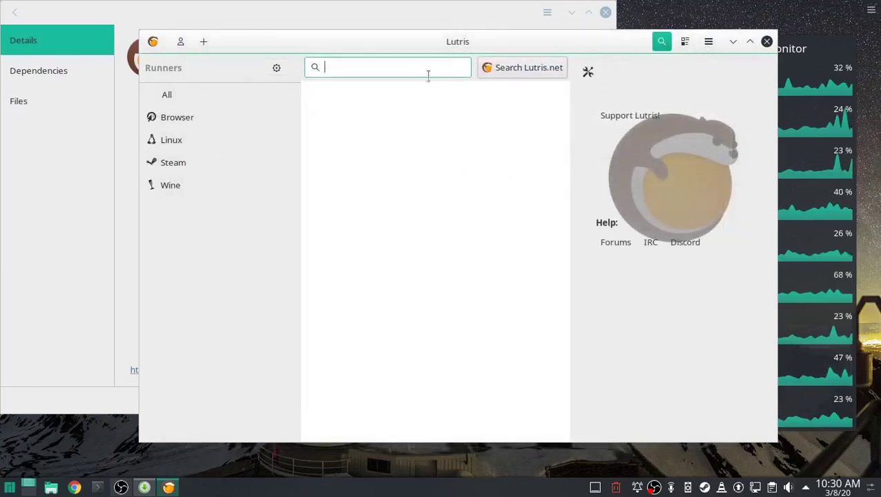
{"action": "type", "text": "magic the gathering arena"}
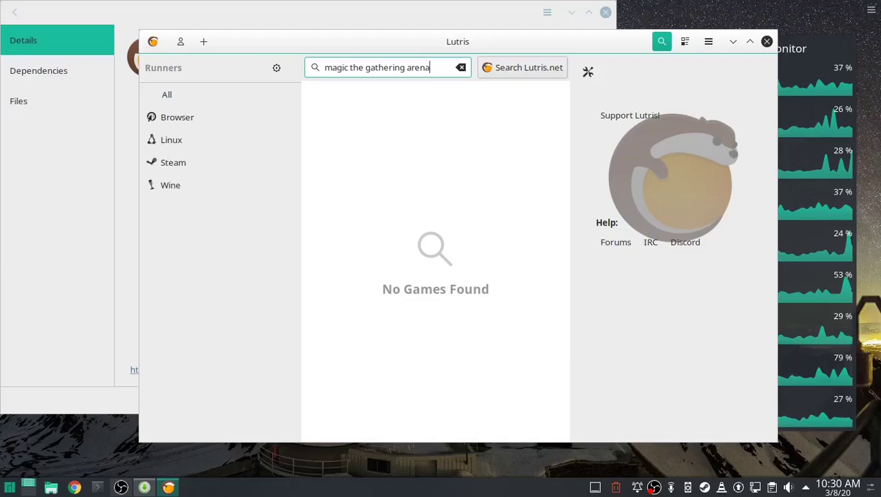
{"action": "left_click", "coordinate": [524, 67]}
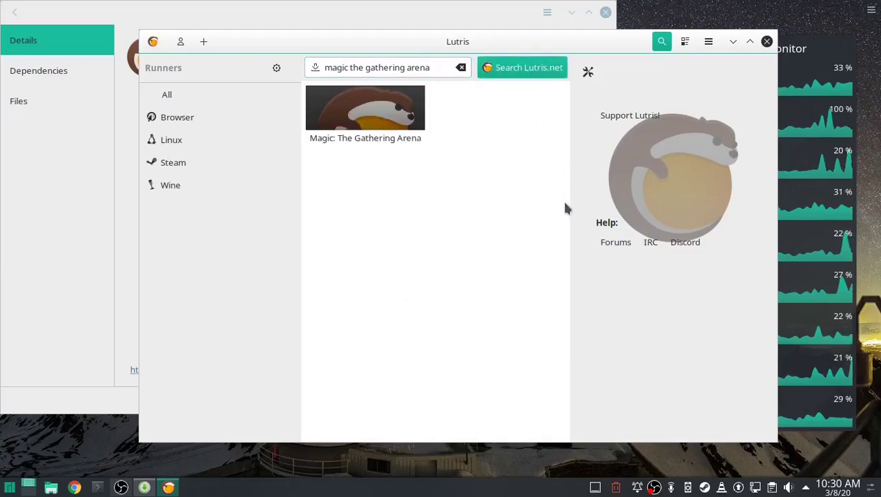
{"action": "left_click", "coordinate": [365, 111]}
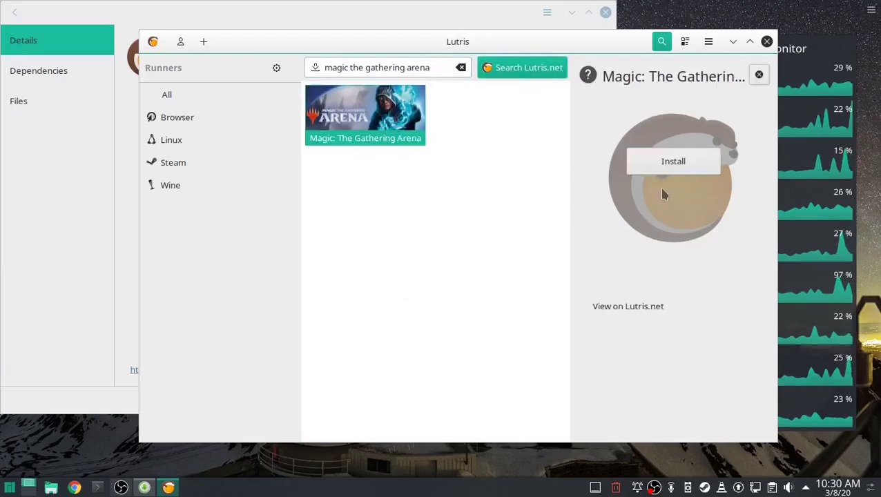
- Install Arena with the Latest Self-Updating installer into the default games directory
{"action": "left_click", "coordinate": [673, 171]}
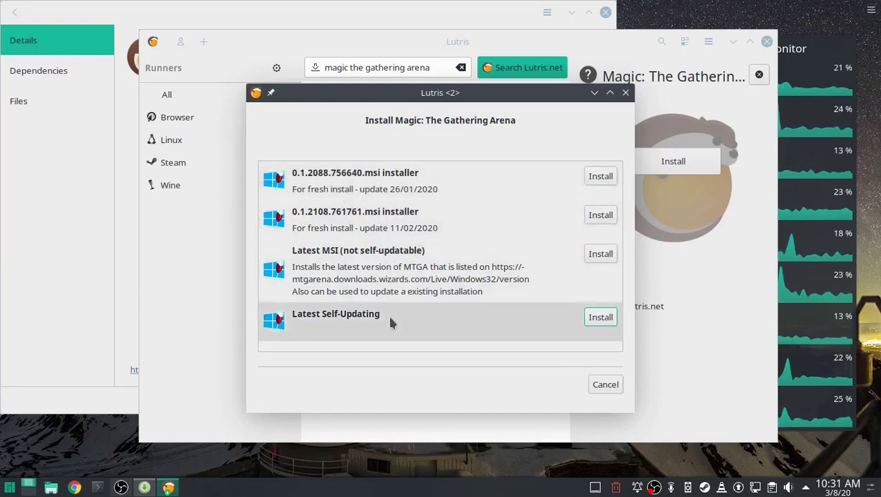
{"action": "left_click", "coordinate": [600, 319]}
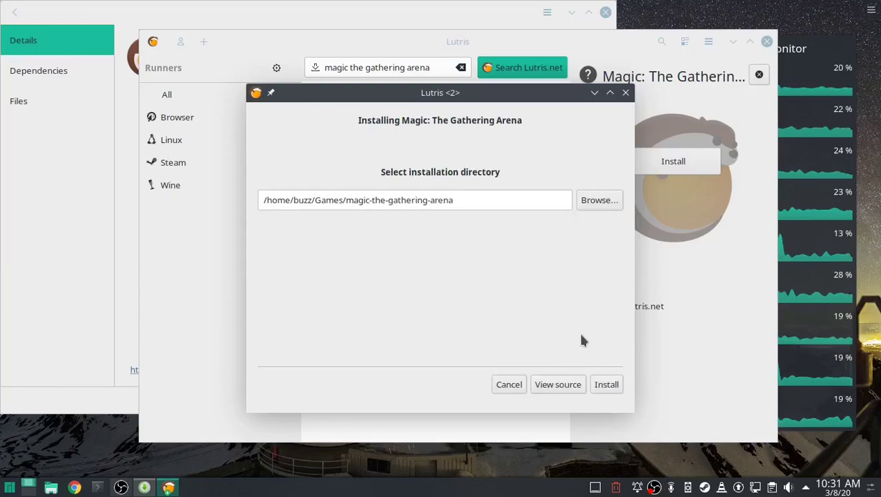
{"action": "left_click", "coordinate": [600, 385]}
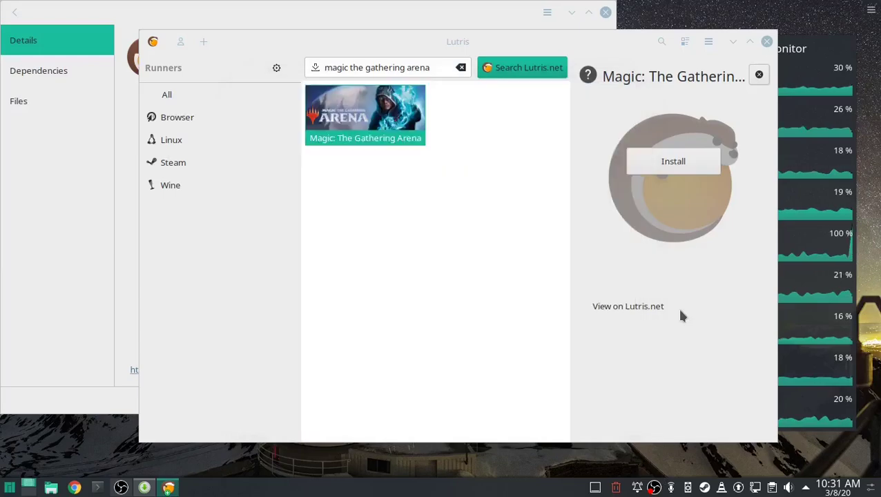
{"action": "right_click", "coordinate": [379, 109]}
{"action": "left_click", "coordinate": [399, 132]}
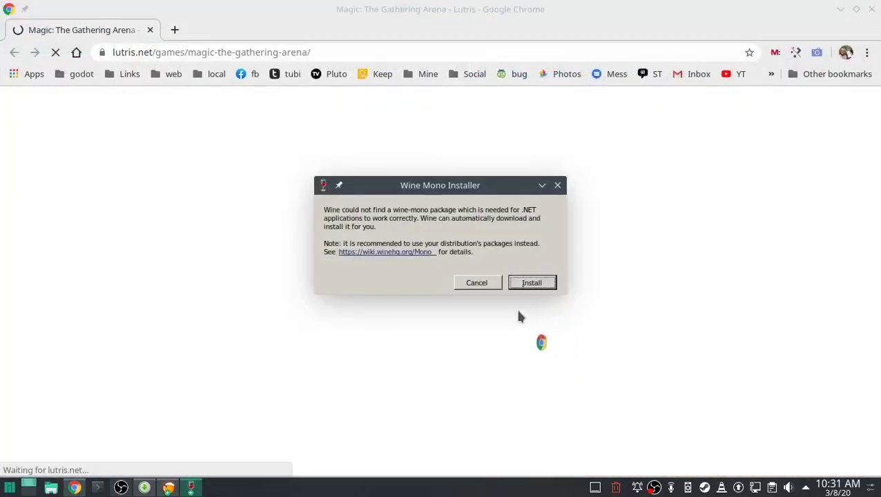
{"action": "left_click", "coordinate": [528, 285]}
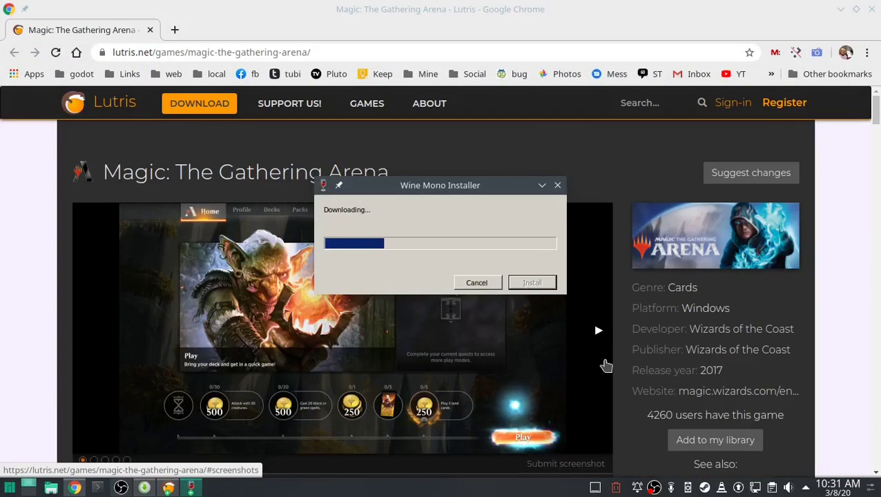
{"action": "scroll", "coordinate": [602, 365], "scroll_direction": "down", "scroll_amount": 5}
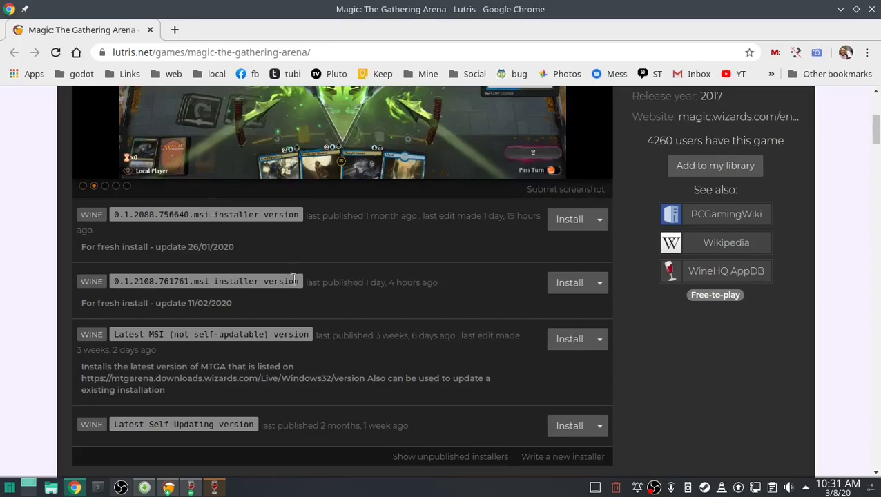
{"action": "scroll", "coordinate": [371, 282], "scroll_direction": "down", "scroll_amount": 1}
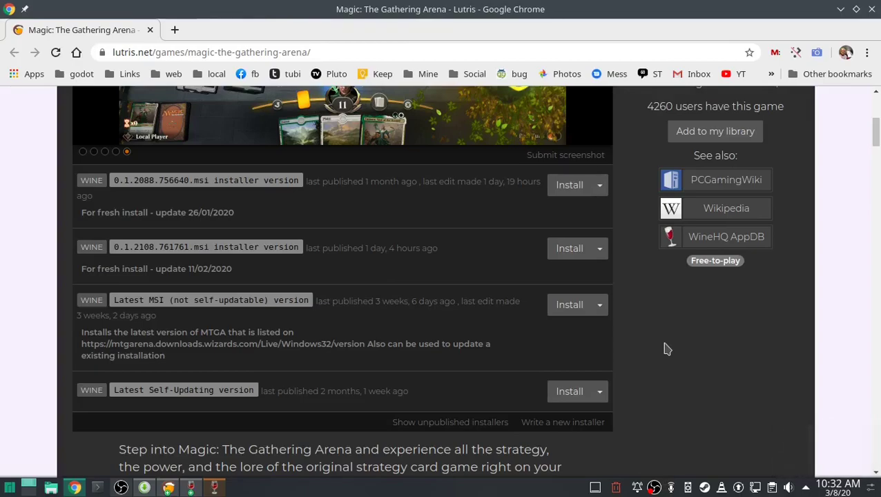
{"action": "scroll", "coordinate": [684, 354], "scroll_direction": "down", "scroll_amount": 1}
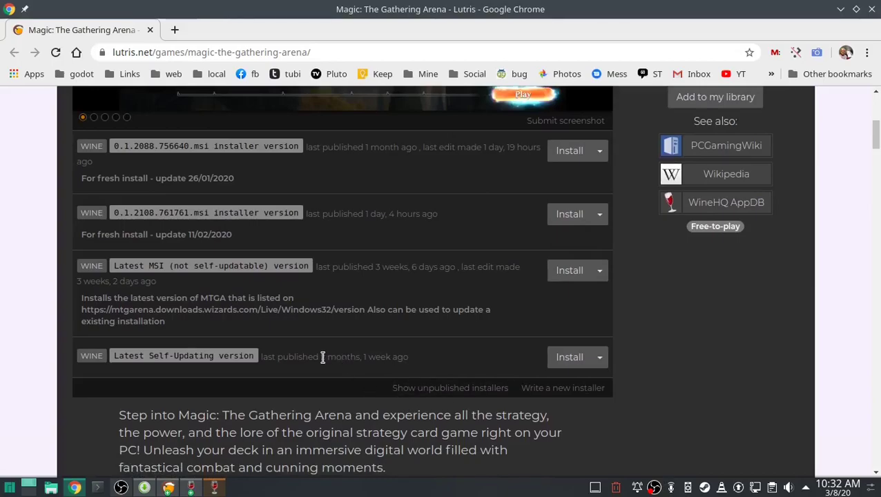
{"action": "scroll", "coordinate": [321, 359], "scroll_direction": "up", "scroll_amount": 1}
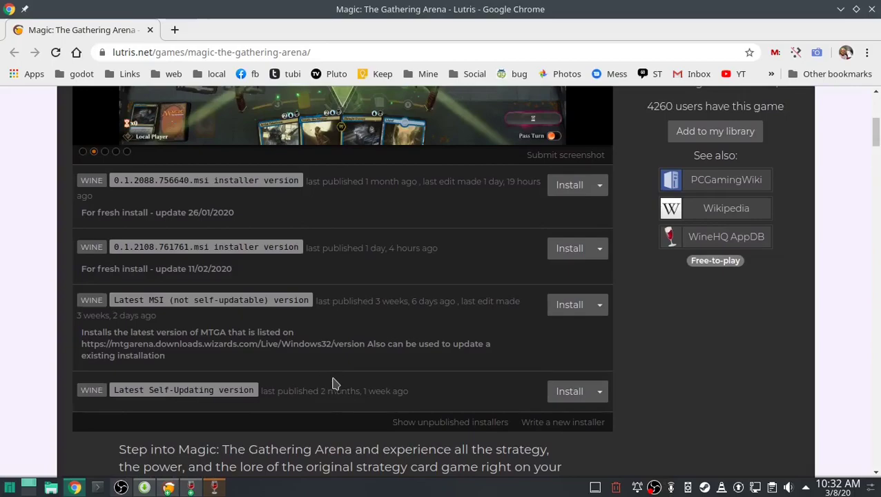
{"action": "scroll", "coordinate": [483, 387], "scroll_direction": "down", "scroll_amount": 4}
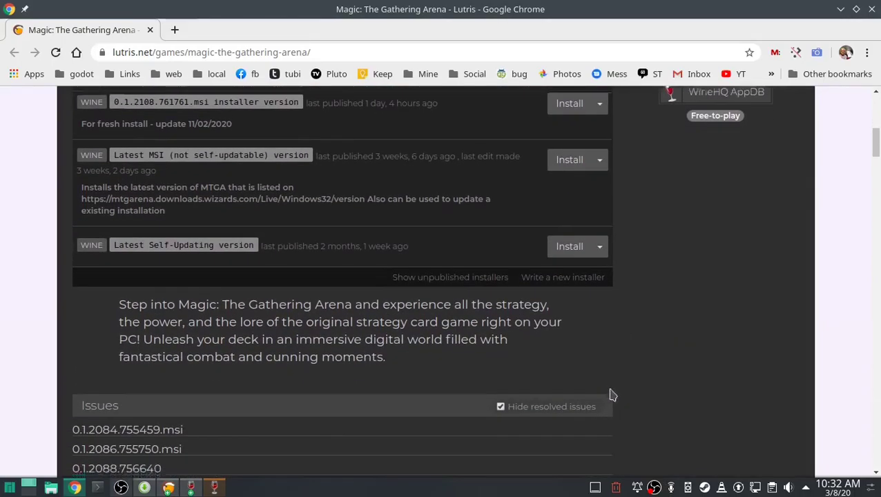
{"action": "scroll", "coordinate": [645, 376], "scroll_direction": "down", "scroll_amount": 2}
{"action": "scroll", "coordinate": [646, 372], "scroll_direction": "down", "scroll_amount": 2}
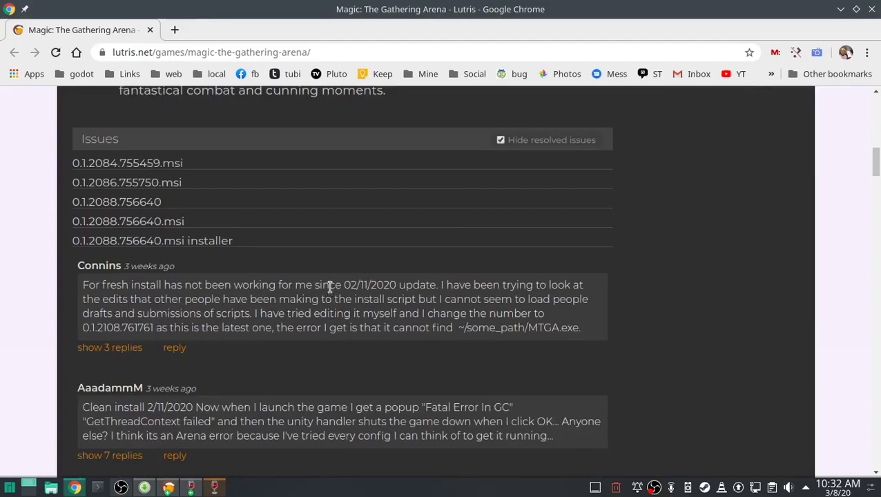
{"action": "scroll", "coordinate": [640, 360], "scroll_direction": "down", "scroll_amount": 3}
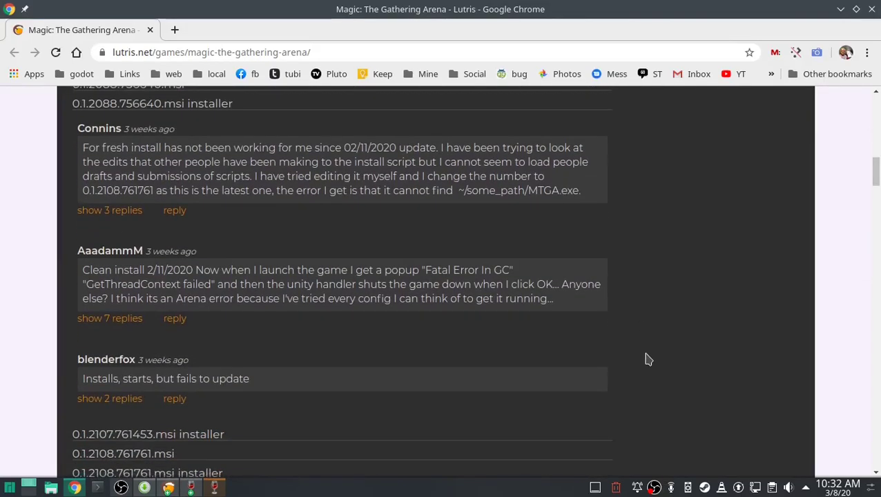
{"action": "scroll", "coordinate": [646, 352], "scroll_direction": "up", "scroll_amount": 6}
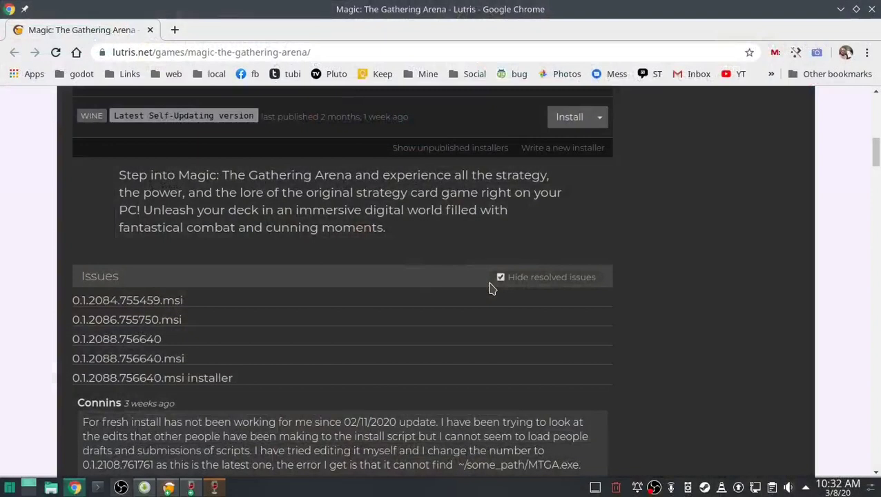
- Switch between the Wine Mono installer and the Lutris install progress windows
{"action": "left_click", "coordinate": [167, 487]}
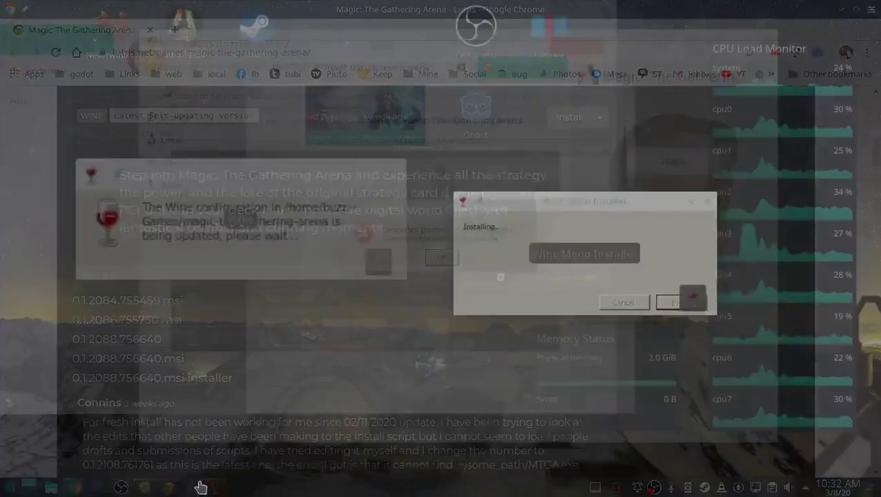
{"action": "left_click", "coordinate": [522, 266]}
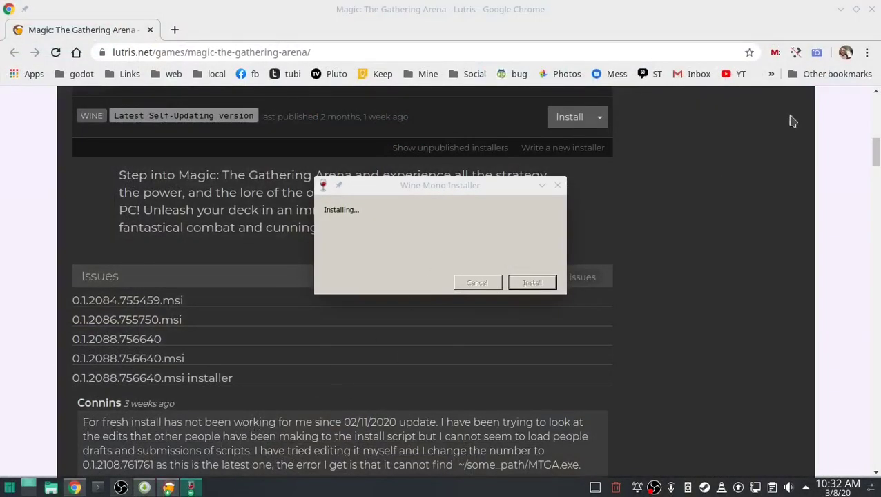
{"action": "mouse_move", "coordinate": [1, 1]}
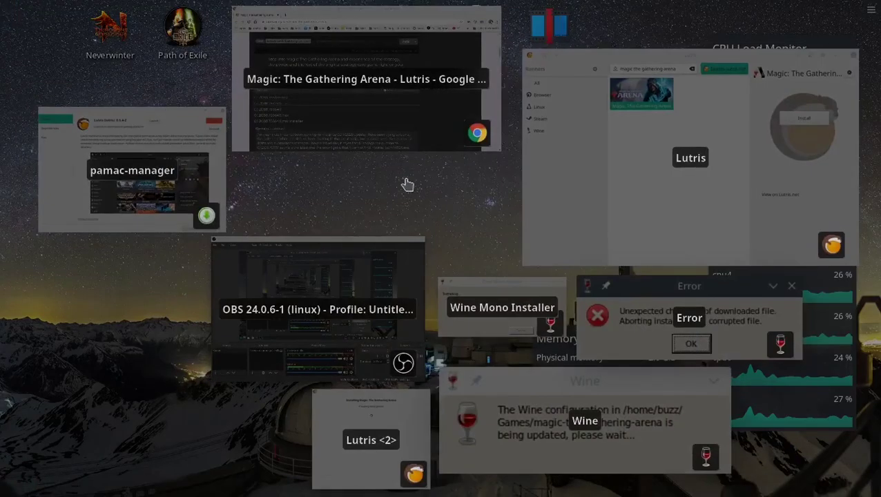
{"action": "left_click", "coordinate": [388, 432]}
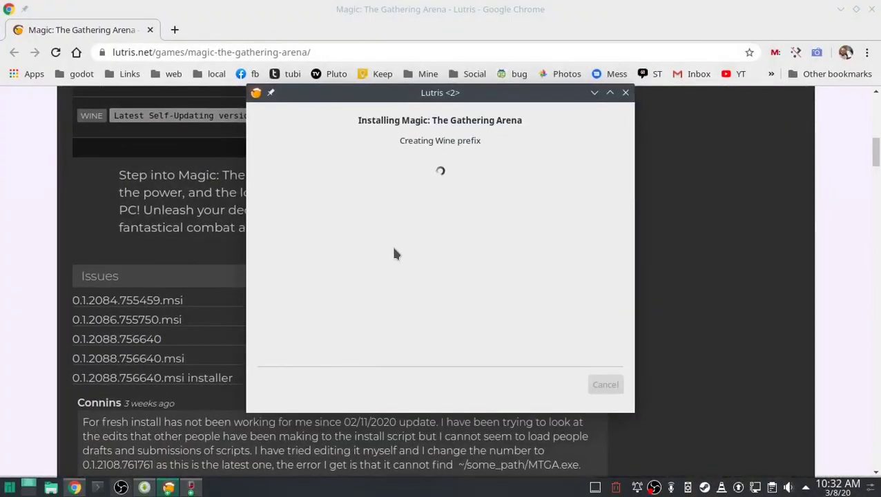
{"action": "left_click", "coordinate": [169, 487]}
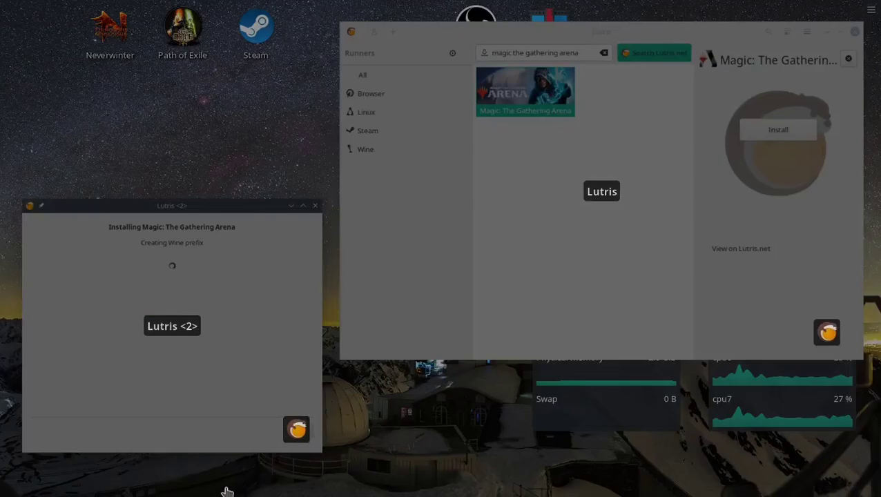
{"action": "left_click", "coordinate": [192, 487]}
- Dismiss the corrupted-download checksum error, install Wine Gecko, and return to the Lutris installer
{"action": "left_click", "coordinate": [192, 488]}
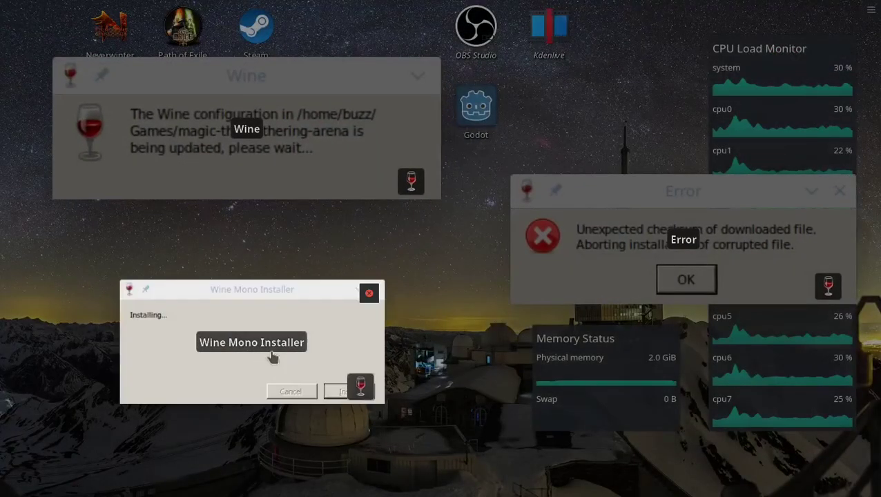
{"action": "left_click", "coordinate": [584, 257]}
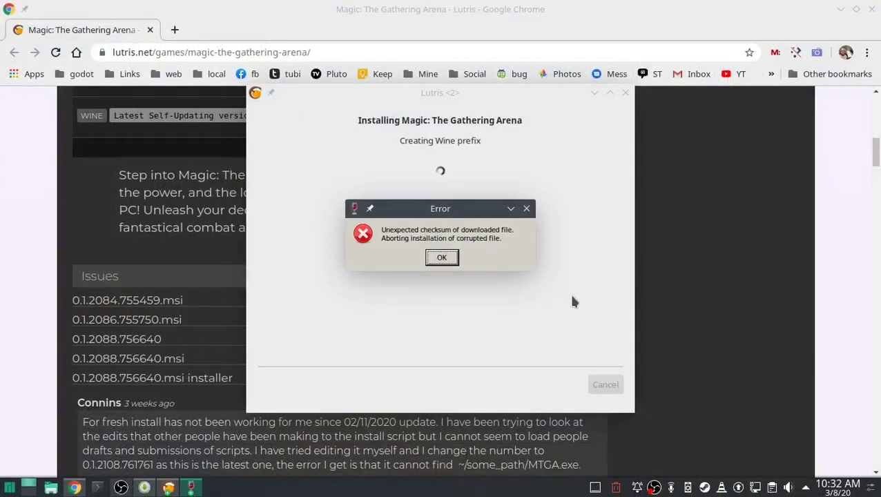
{"action": "left_click", "coordinate": [442, 257]}
{"action": "left_click", "coordinate": [532, 283]}
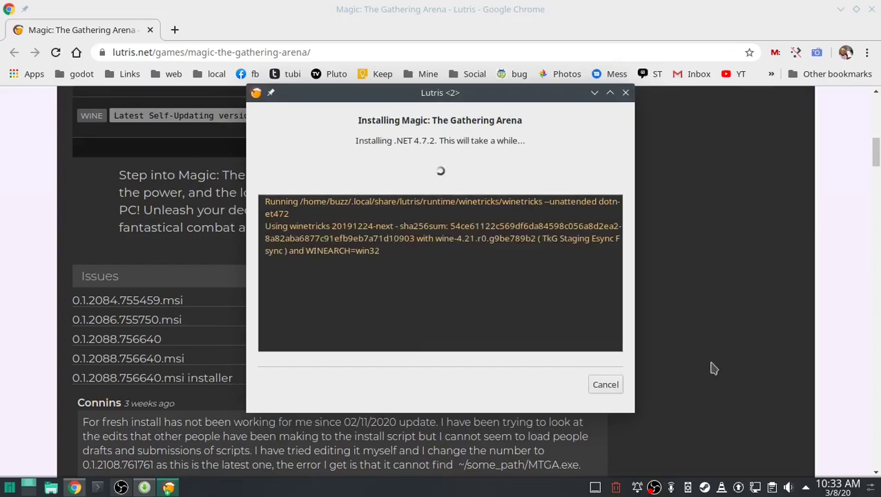
{"action": "left_click", "coordinate": [163, 488]}
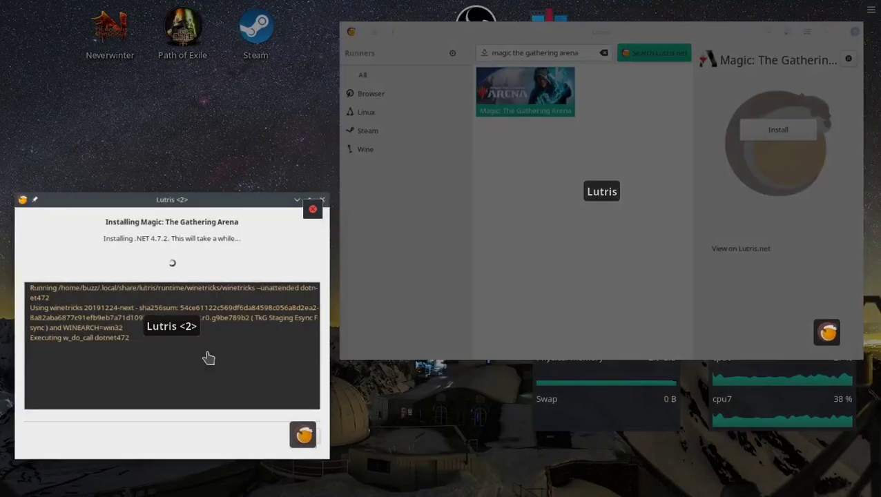
{"action": "left_click", "coordinate": [208, 357]}
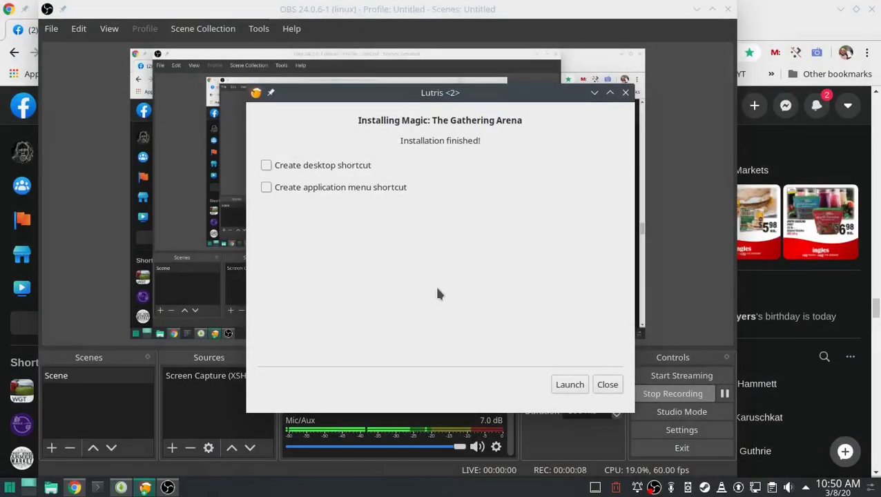
- Minimize the recorder, browser and Lutris windows, tick 'Create desktop shortcut' and launch the game
{"action": "left_click", "coordinate": [696, 9]}
{"action": "left_click", "coordinate": [840, 9]}
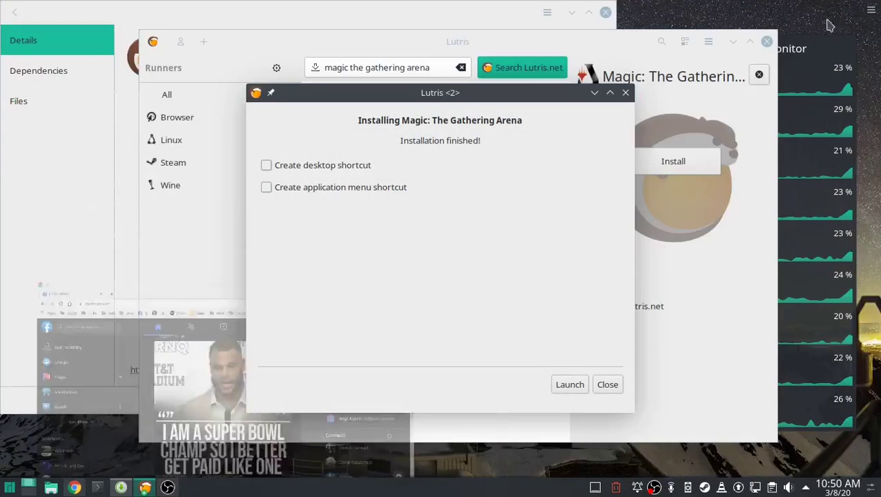
{"action": "left_click", "coordinate": [733, 42]}
{"action": "left_click", "coordinate": [573, 14]}
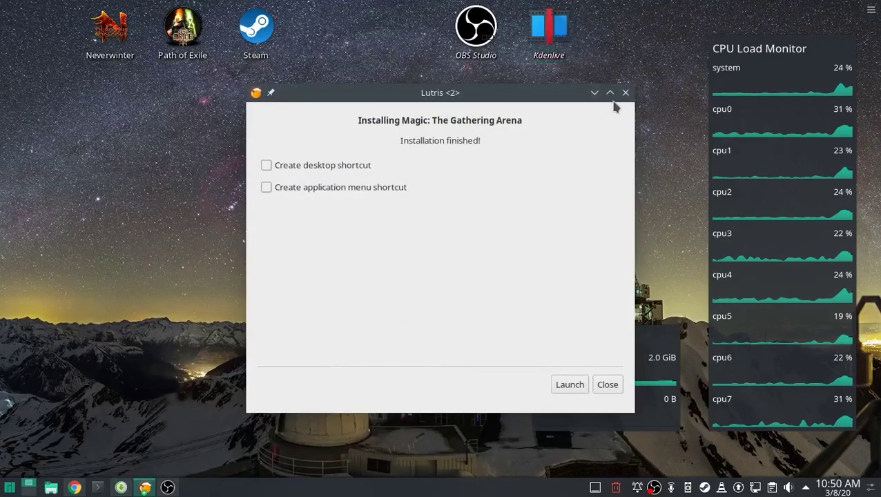
{"action": "left_click", "coordinate": [265, 165]}
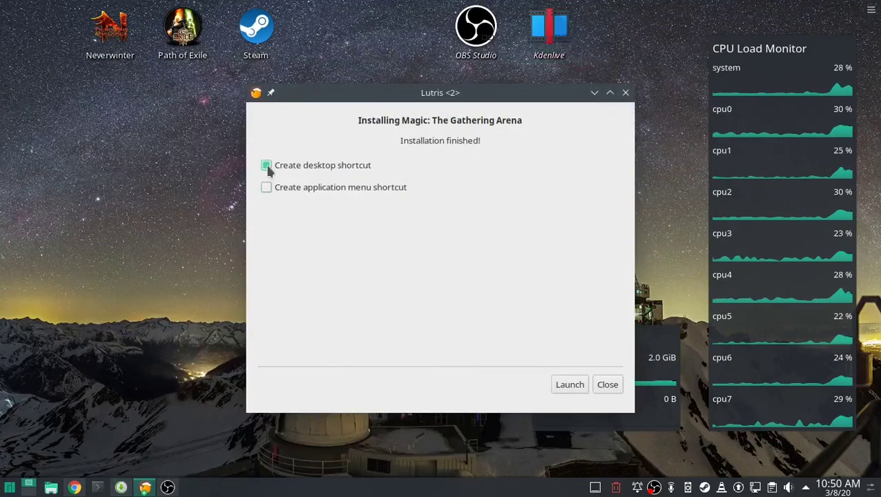
{"action": "left_click", "coordinate": [569, 386]}
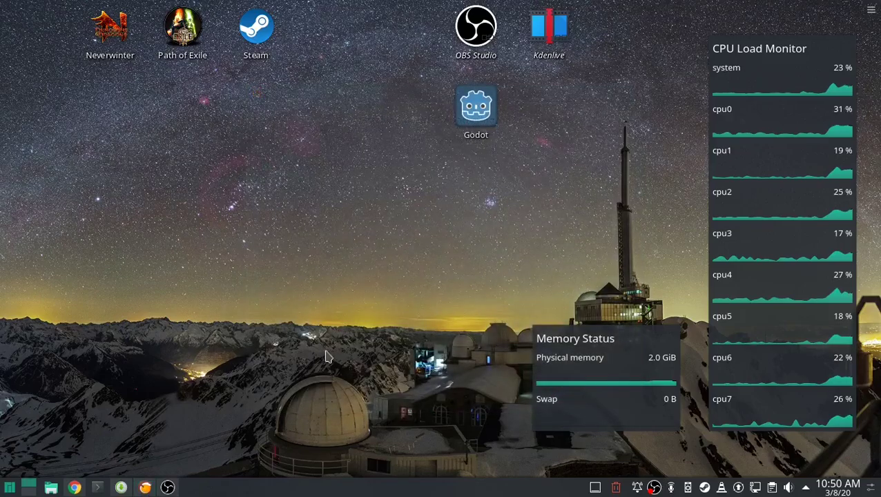